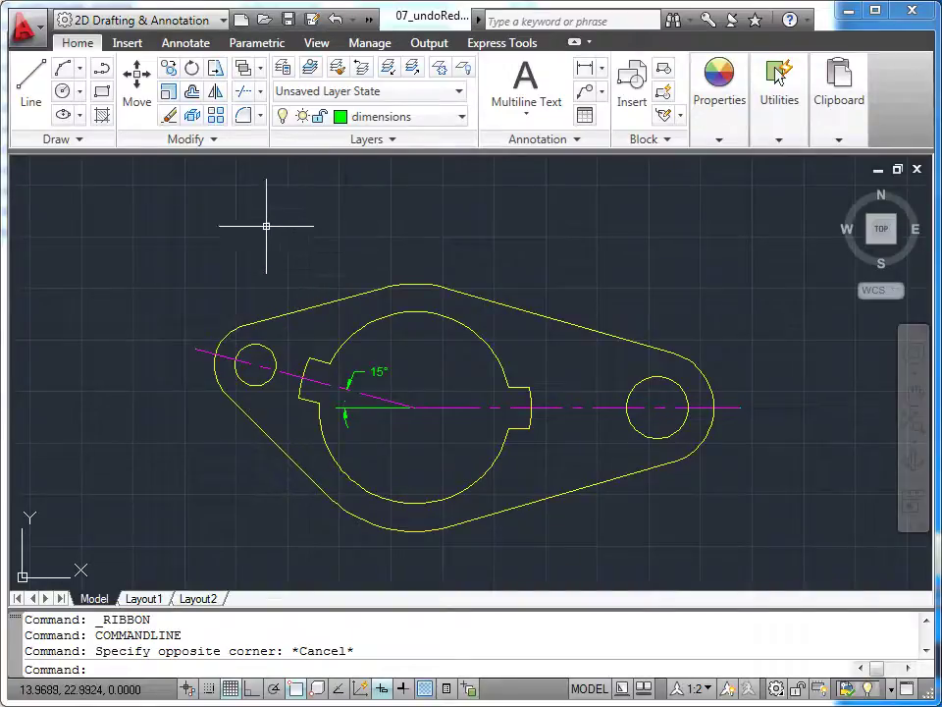
Step: Rotate the left-end outline, small hole and four keyway edges 115° about the large circle's centre
{"action": "left_click", "coordinate": [192, 69]}
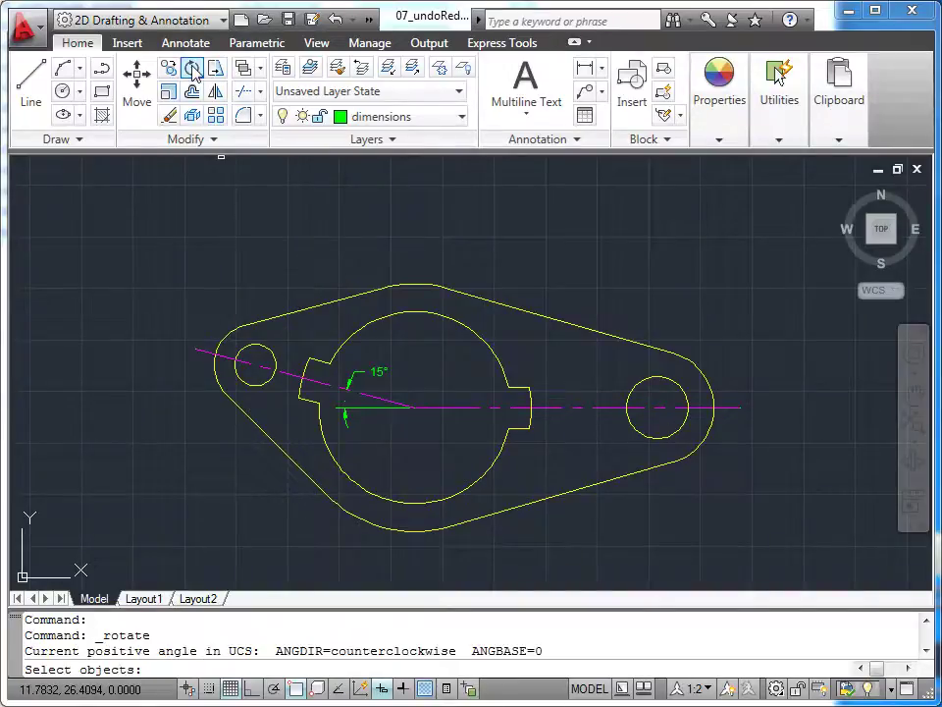
{"action": "left_click", "coordinate": [296, 310]}
{"action": "left_click", "coordinate": [218, 346]}
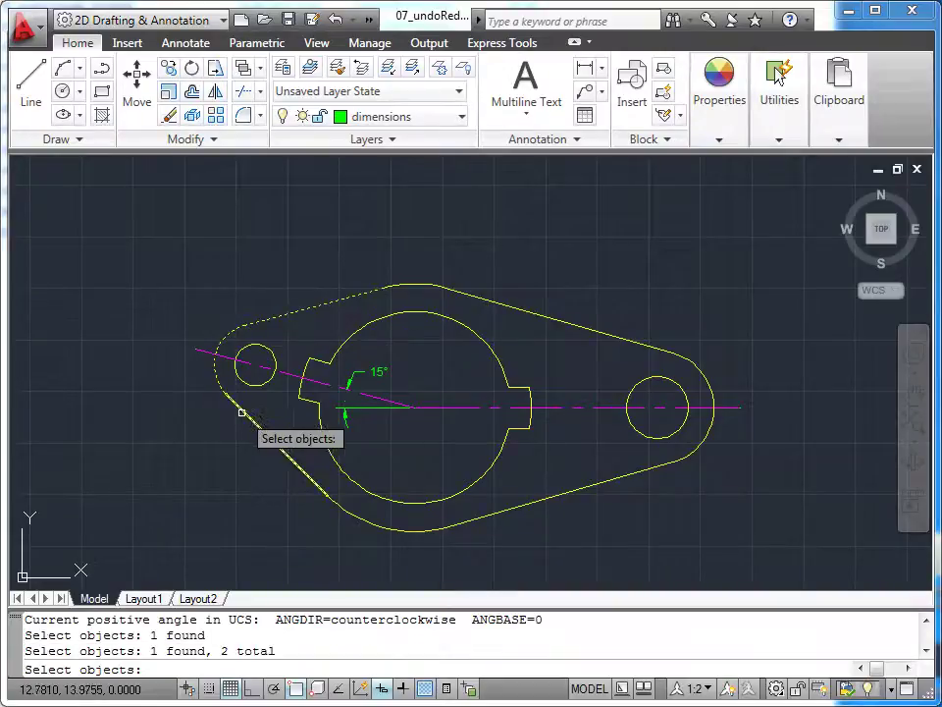
{"action": "left_click", "coordinate": [241, 410]}
{"action": "left_click", "coordinate": [258, 383]}
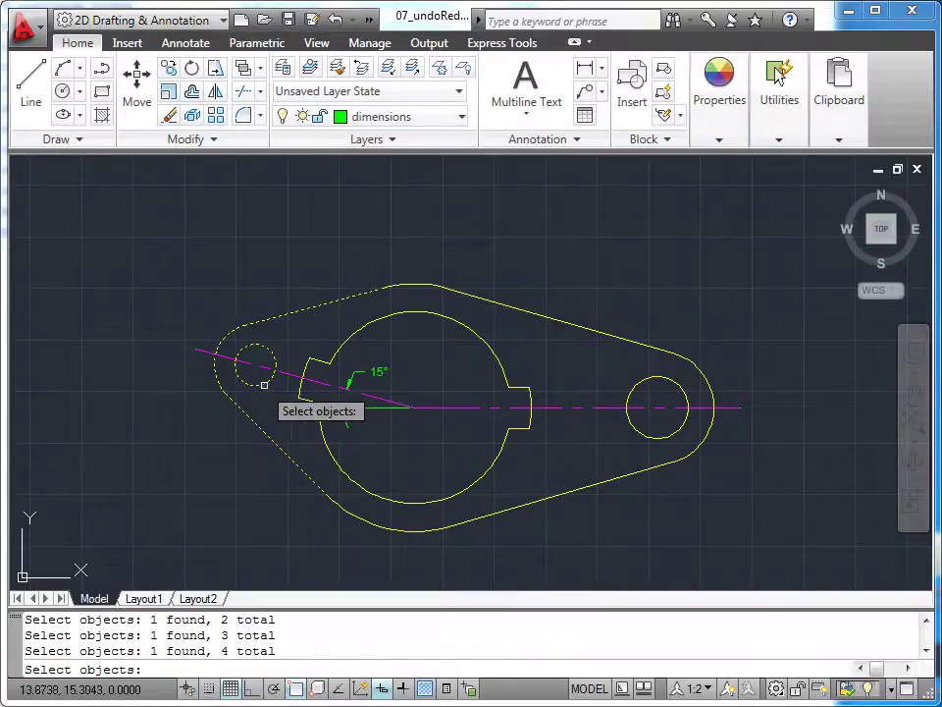
{"action": "left_click", "coordinate": [308, 371]}
{"action": "left_click", "coordinate": [320, 361]}
{"action": "left_click", "coordinate": [312, 389]}
{"action": "left_click", "coordinate": [316, 383]}
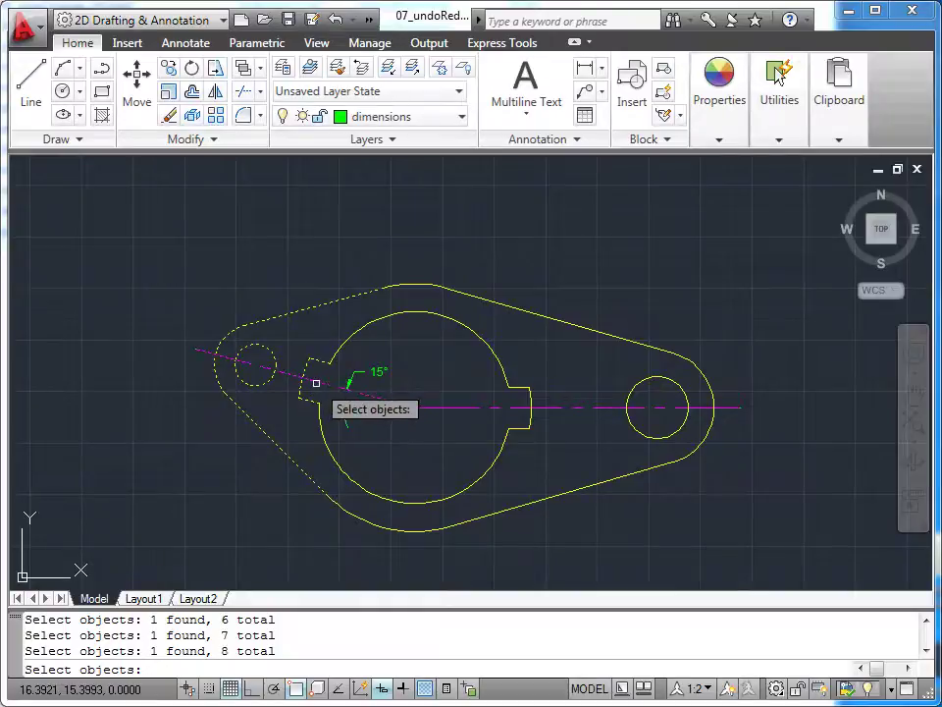
{"action": "key", "text": "Return"}
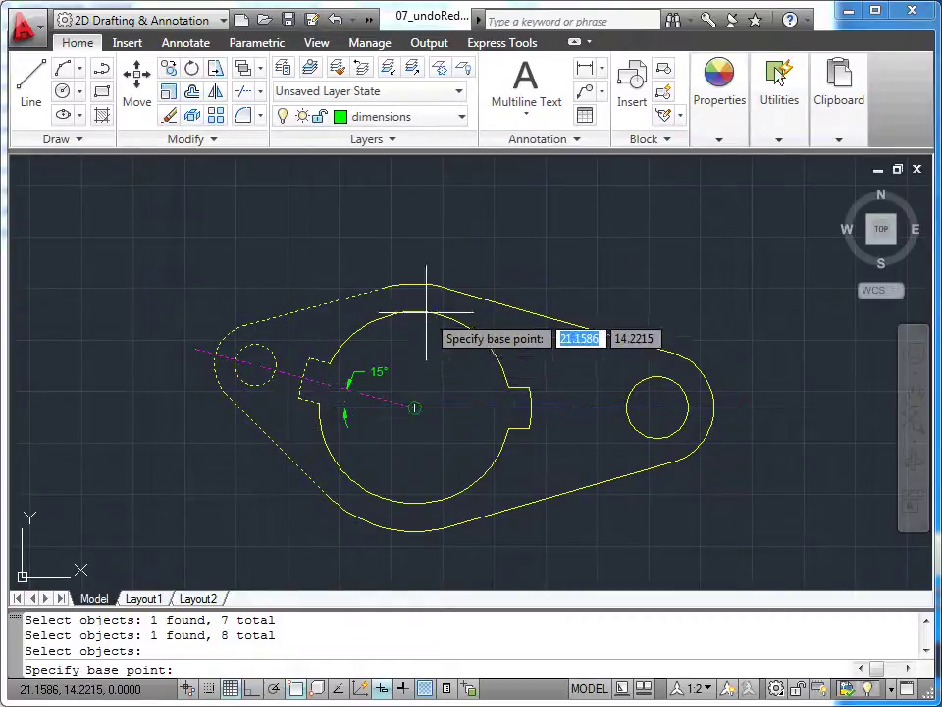
{"action": "left_click", "coordinate": [426, 314]}
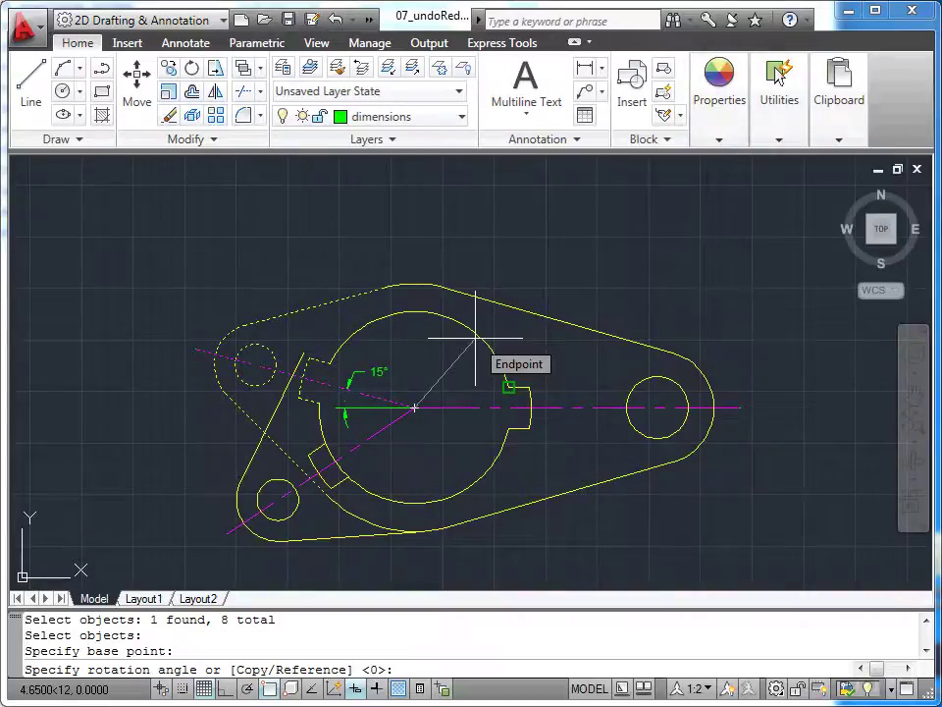
{"action": "type", "text": "115"}
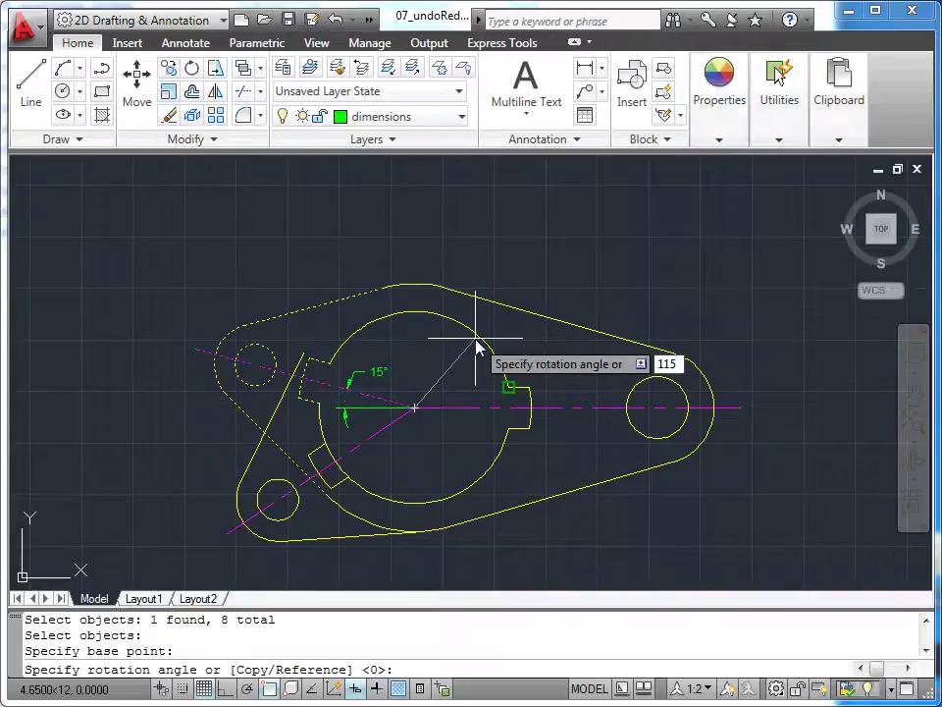
{"action": "key", "text": "Return"}
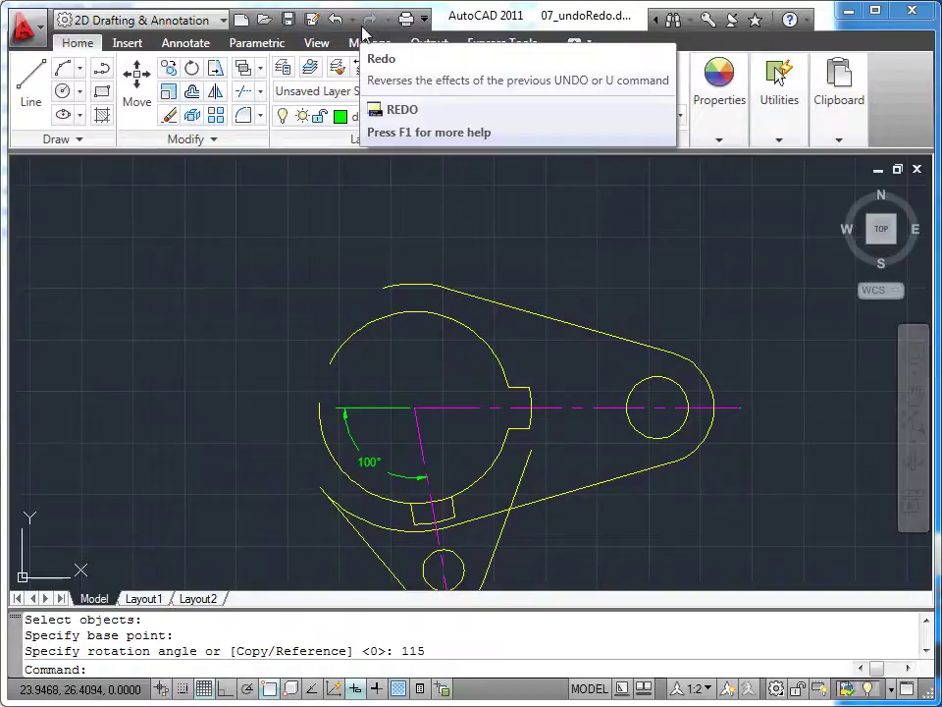
Step: Undo the 115° rotation, redo it, then undo it again to restore the 15° layout
{"action": "left_click", "coordinate": [337, 20]}
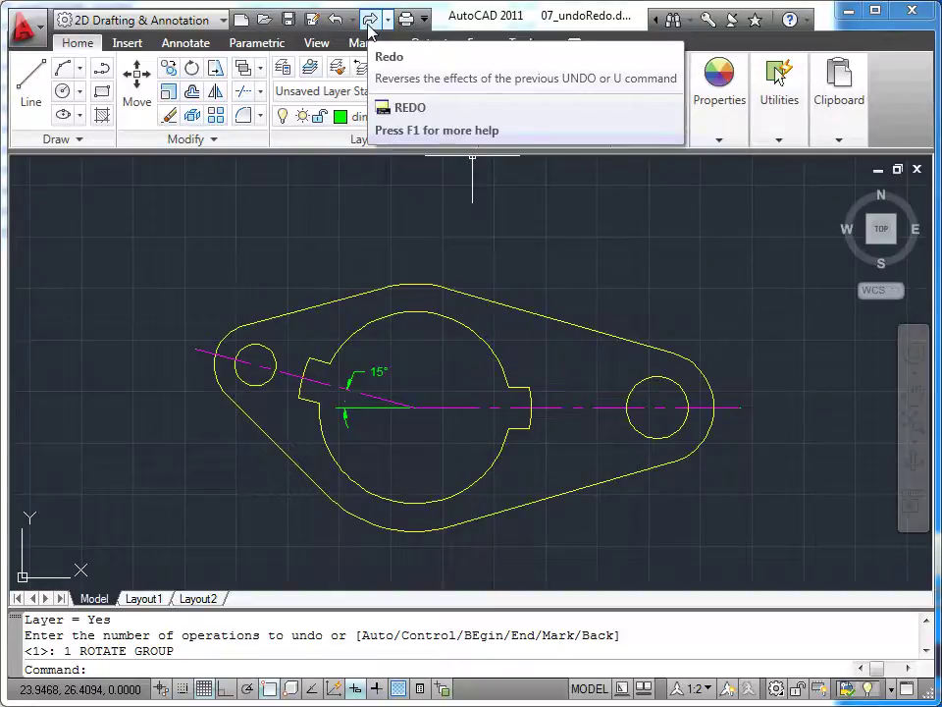
{"action": "left_click", "coordinate": [370, 20]}
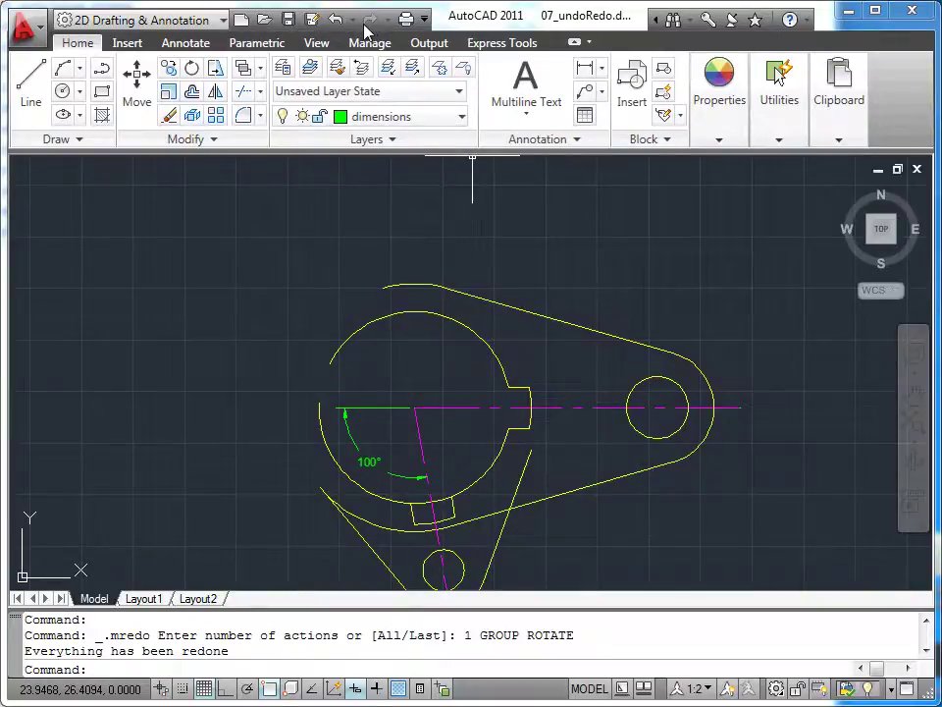
{"action": "left_click", "coordinate": [341, 22]}
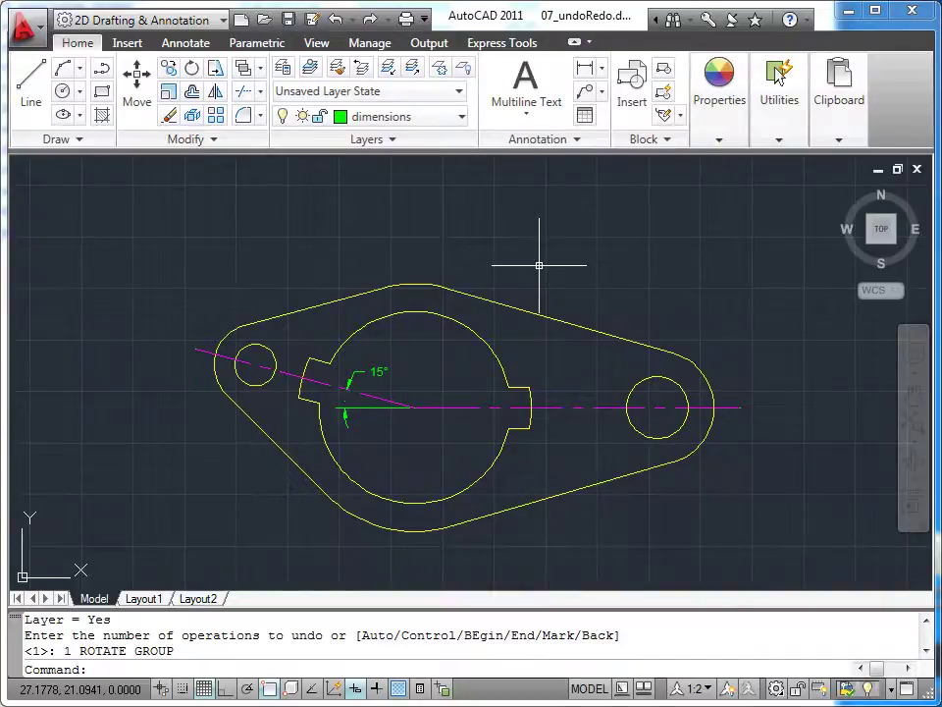
{"action": "mouse_move", "coordinate": [564, 232]}
{"action": "middle_mouse_down"}
{"action": "mouse_move", "coordinate": [548, 272]}
{"action": "mouse_move", "coordinate": [562, 239]}
{"action": "middle_mouse_up"}
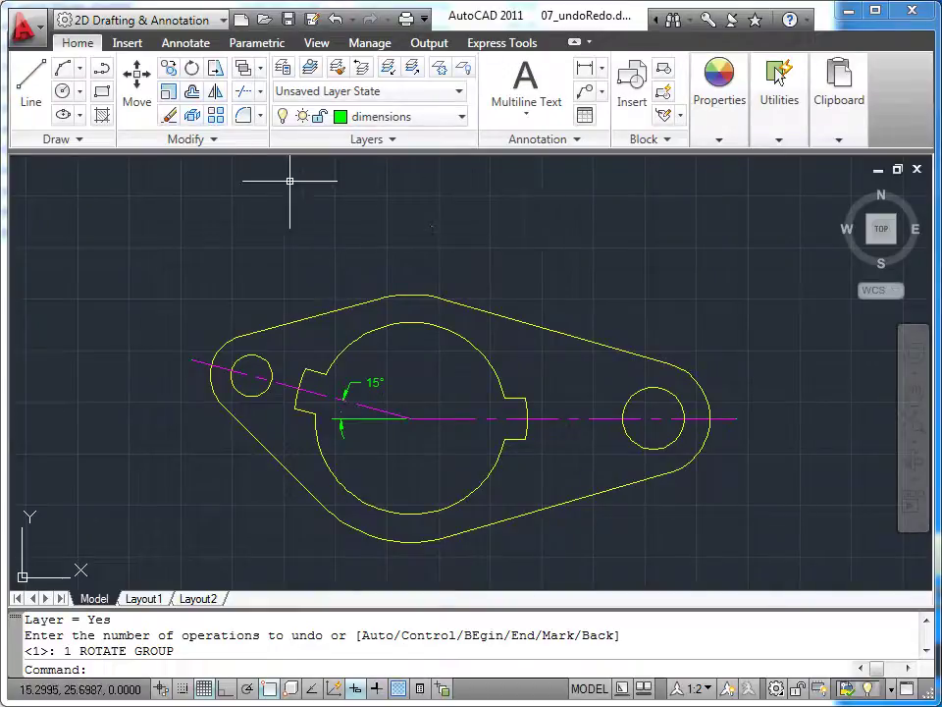
Step: Rotate the left-end outline, small hole and keyway edges 15° about the large circle's centre
{"action": "left_click", "coordinate": [191, 71]}
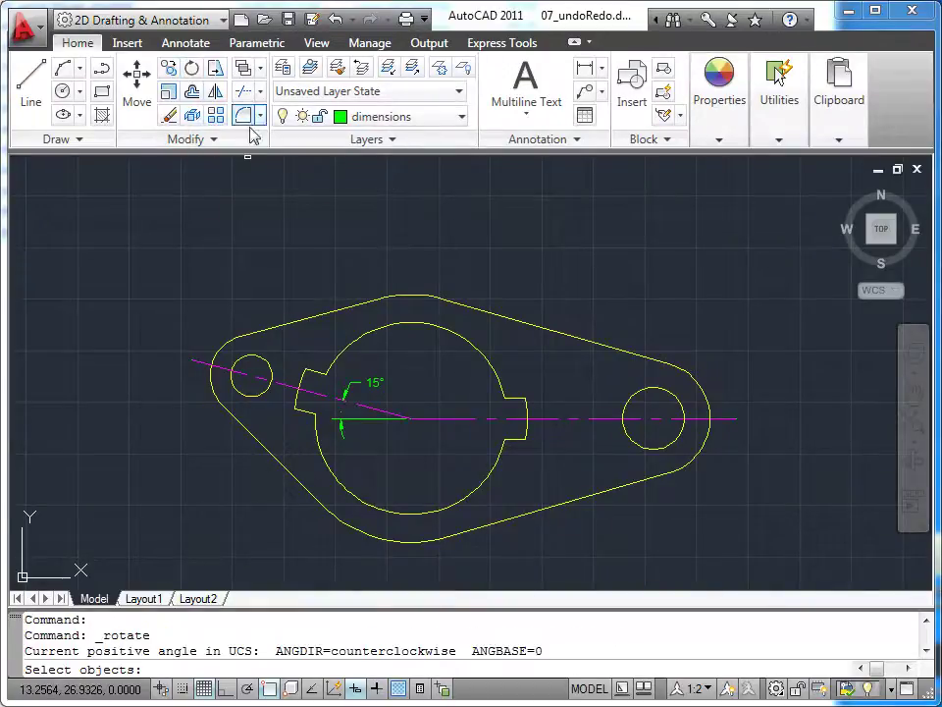
{"action": "left_click", "coordinate": [305, 312]}
{"action": "left_click", "coordinate": [210, 359]}
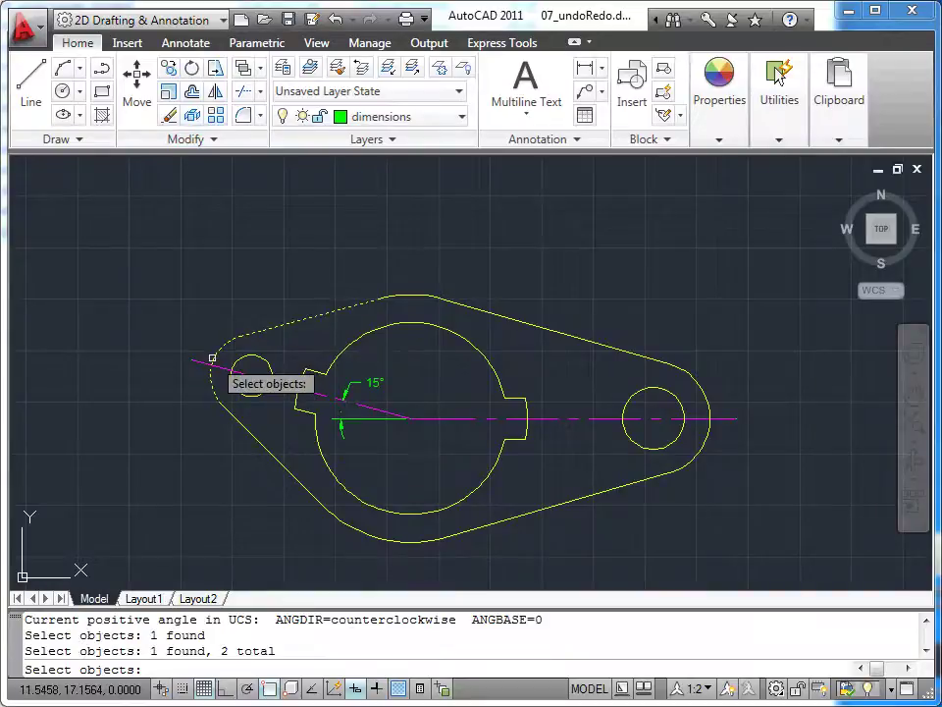
{"action": "left_click", "coordinate": [245, 428]}
{"action": "left_click", "coordinate": [246, 396]}
{"action": "left_click", "coordinate": [310, 372]}
{"action": "left_click", "coordinate": [299, 393]}
{"action": "left_click", "coordinate": [312, 412]}
{"action": "left_click", "coordinate": [312, 393]}
{"action": "key", "text": "Return"}
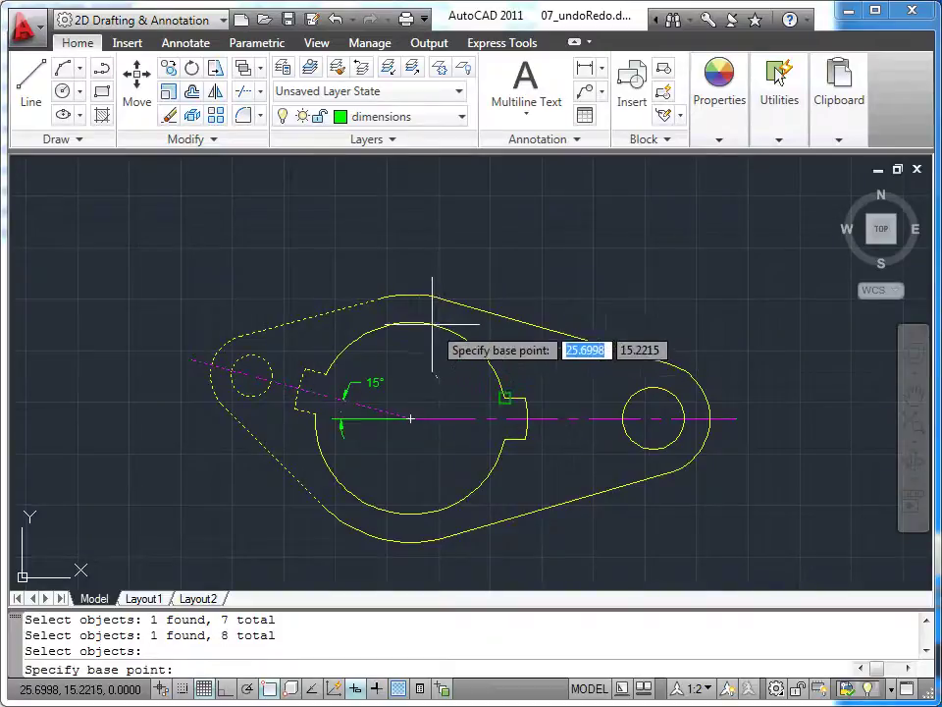
{"action": "left_click", "coordinate": [420, 323]}
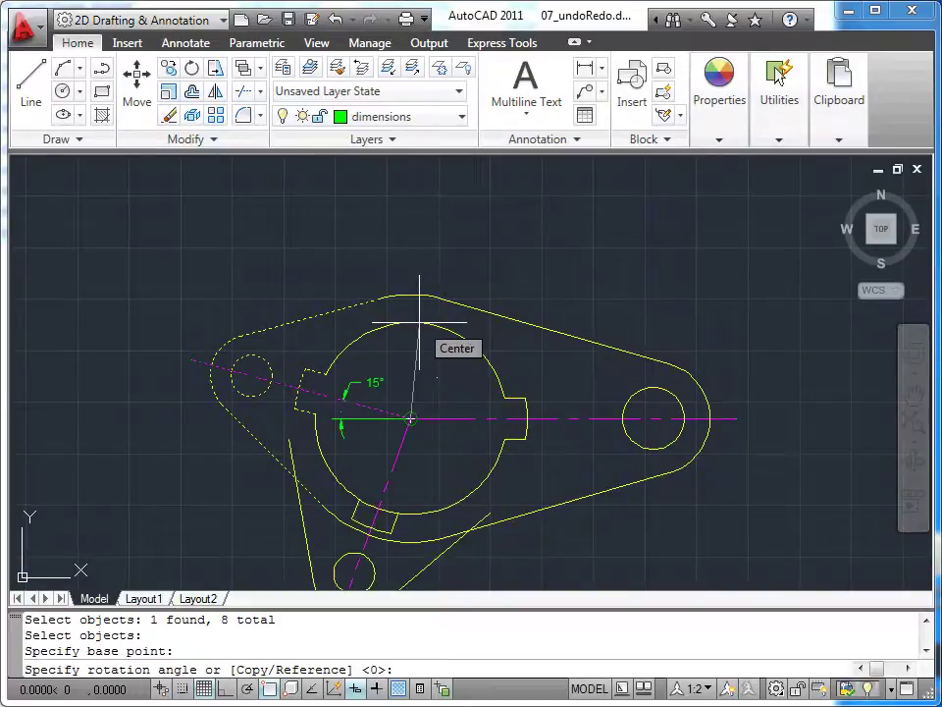
{"action": "type", "text": "15"}
{"action": "key", "text": "Return"}
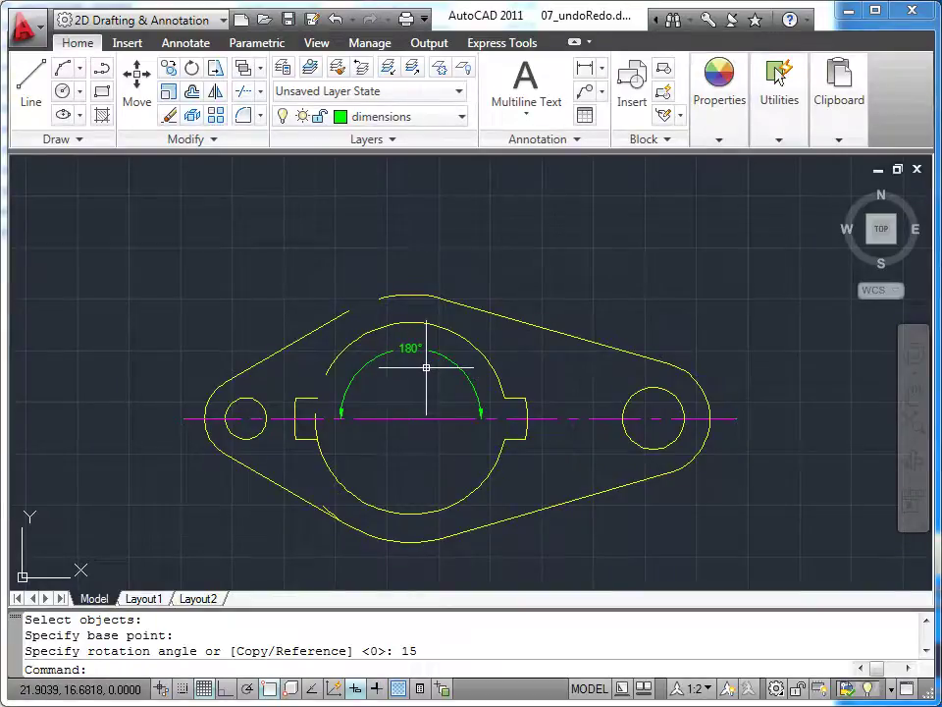
{"action": "left_click", "coordinate": [171, 115]}
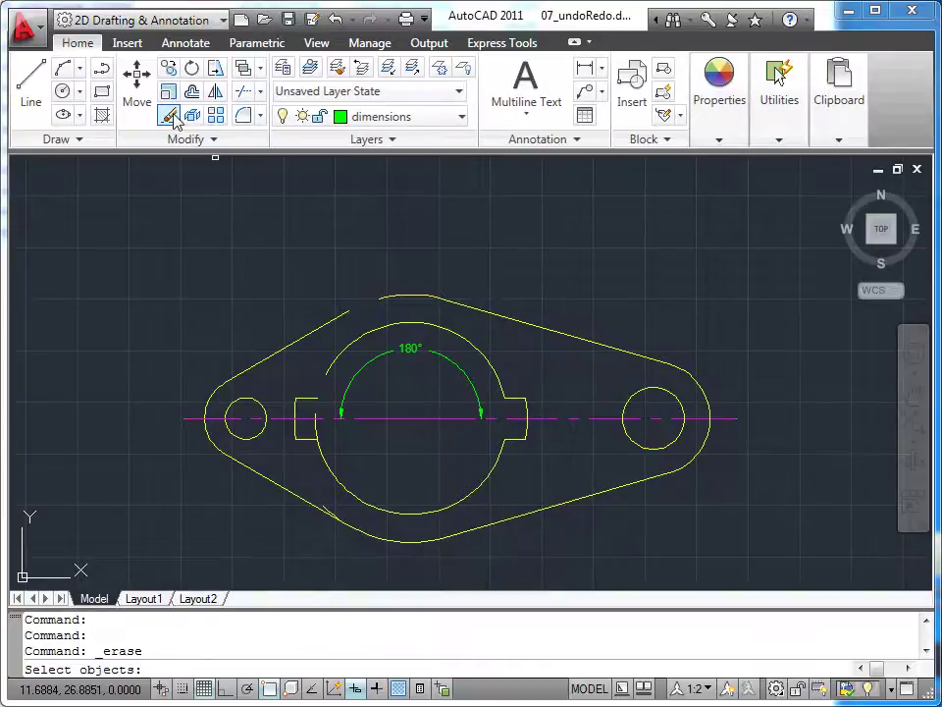
Step: Erase the 180° angular dimension over the central circle
{"action": "left_click", "coordinate": [431, 350]}
{"action": "key", "text": "Return"}
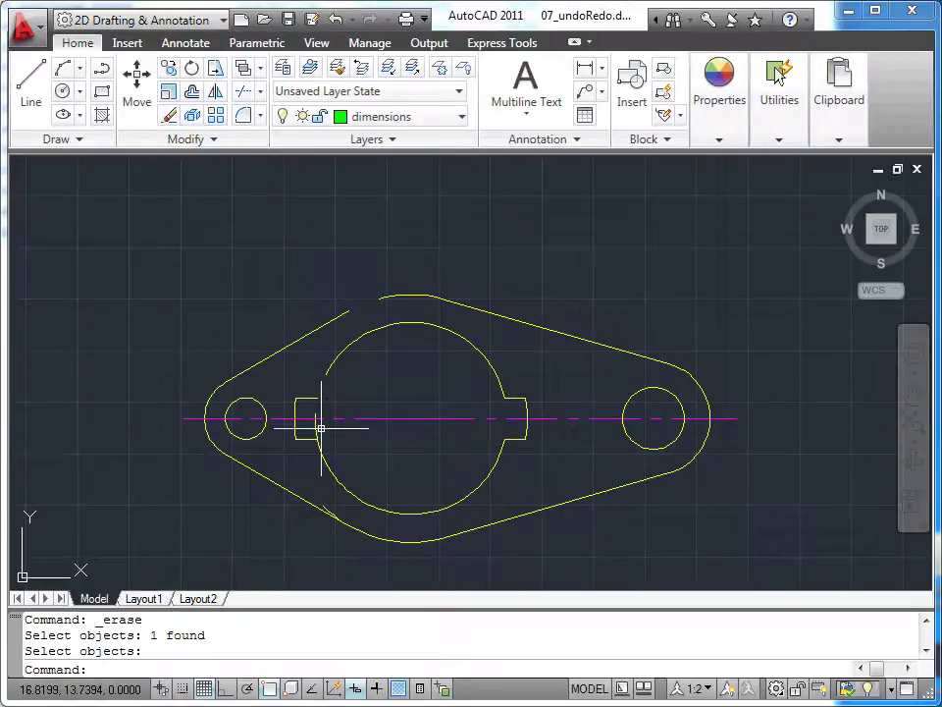
Step: Extend the top outer arc to the upper-left edge and the inner circle arc to the notch
{"action": "left_click", "coordinate": [260, 91]}
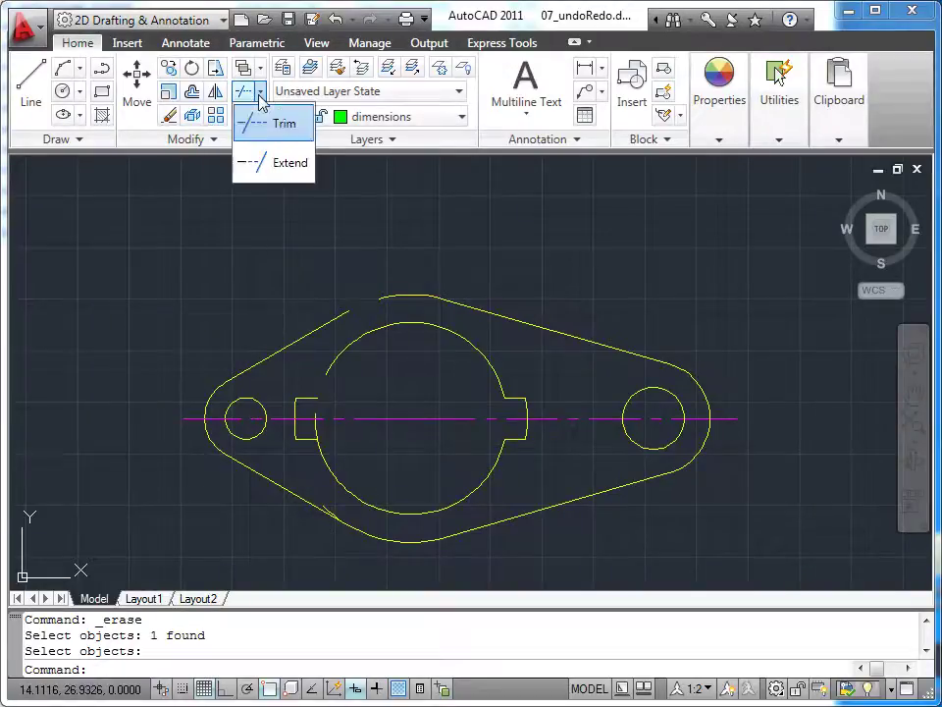
{"action": "left_click", "coordinate": [267, 161]}
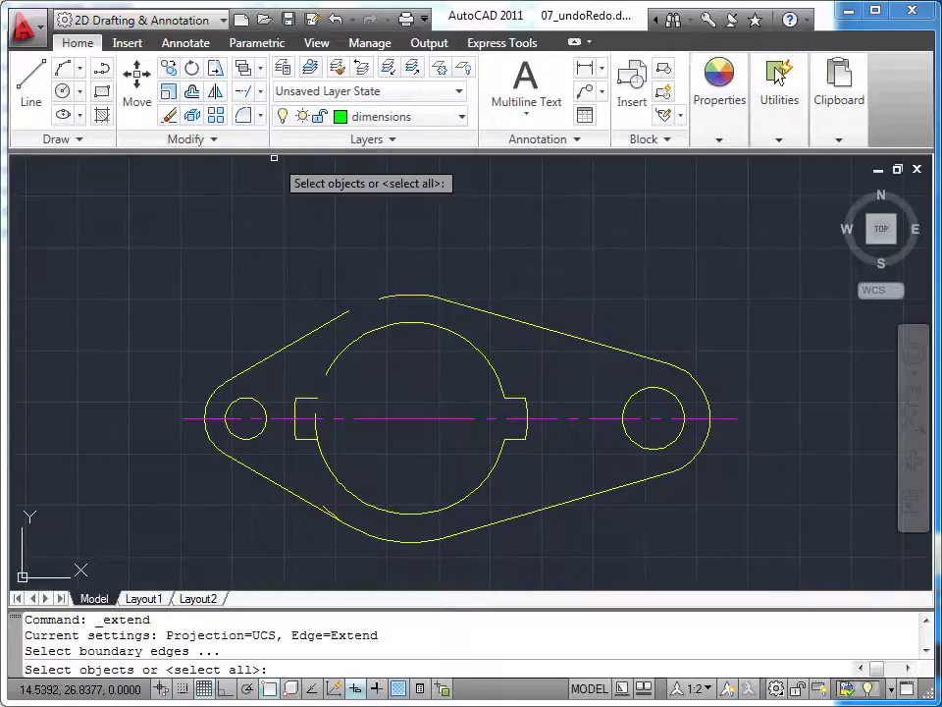
{"action": "left_click", "coordinate": [330, 322]}
{"action": "left_click", "coordinate": [307, 397]}
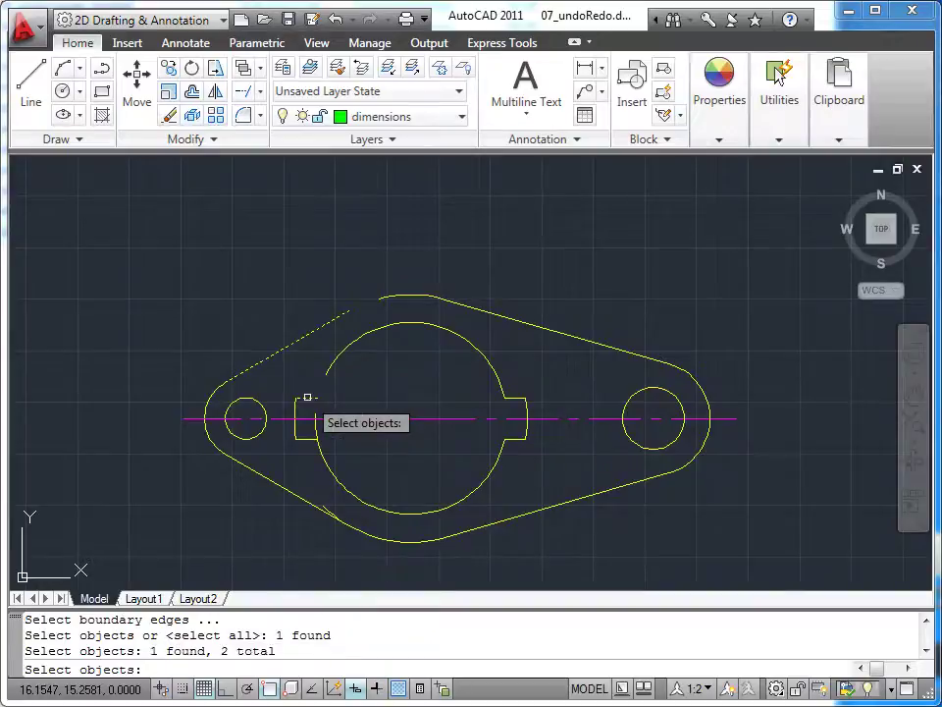
{"action": "key", "text": "Return"}
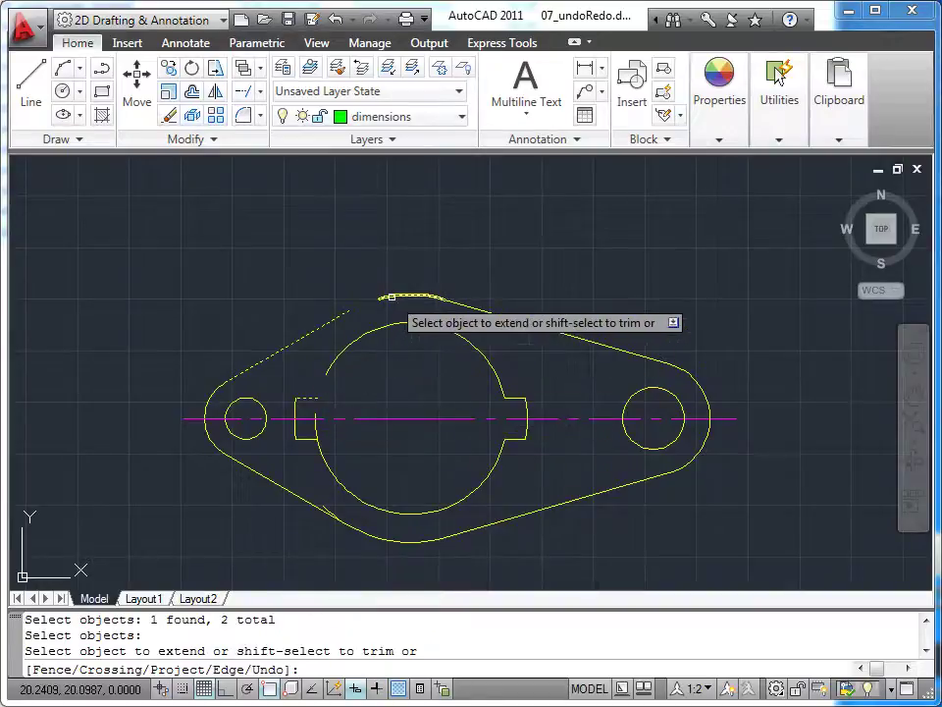
{"action": "left_click", "coordinate": [392, 297]}
{"action": "left_click", "coordinate": [359, 338]}
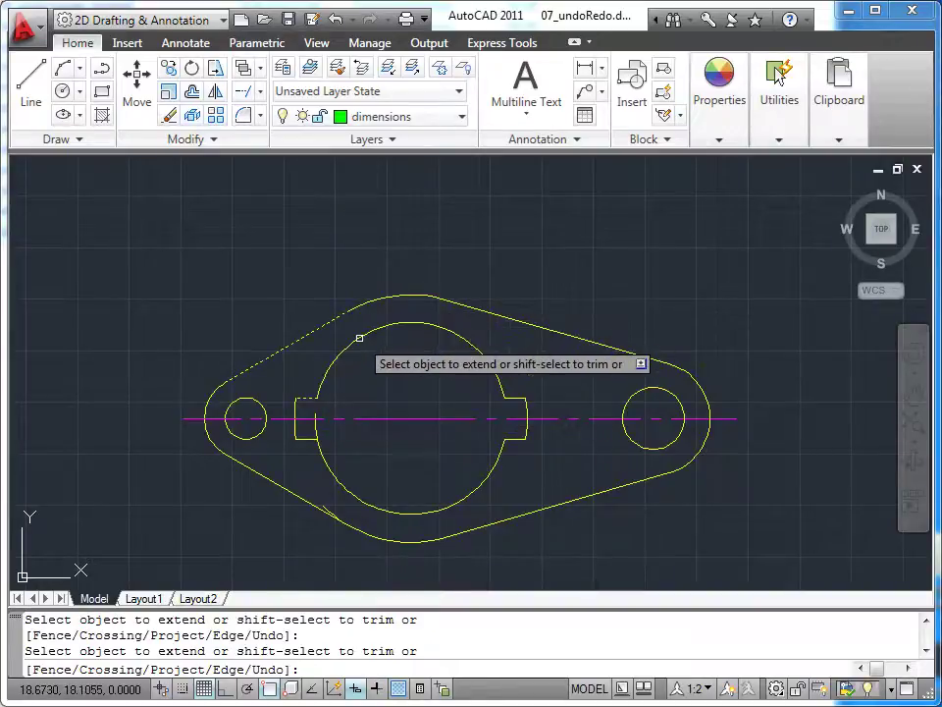
{"action": "key", "text": "Escape"}
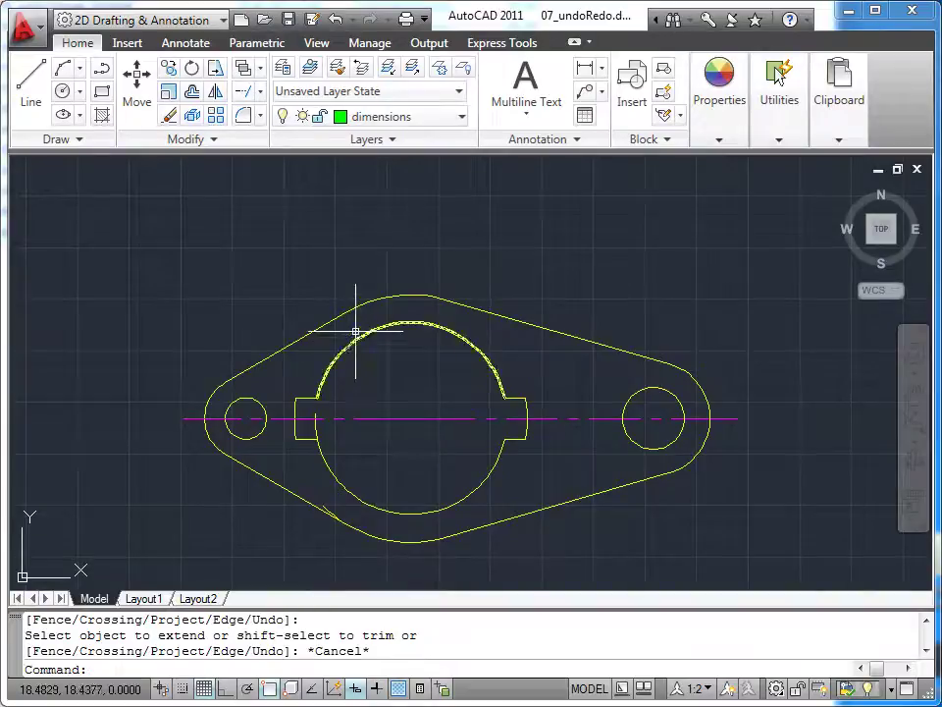
{"action": "left_click", "coordinate": [260, 92]}
{"action": "left_click", "coordinate": [263, 122]}
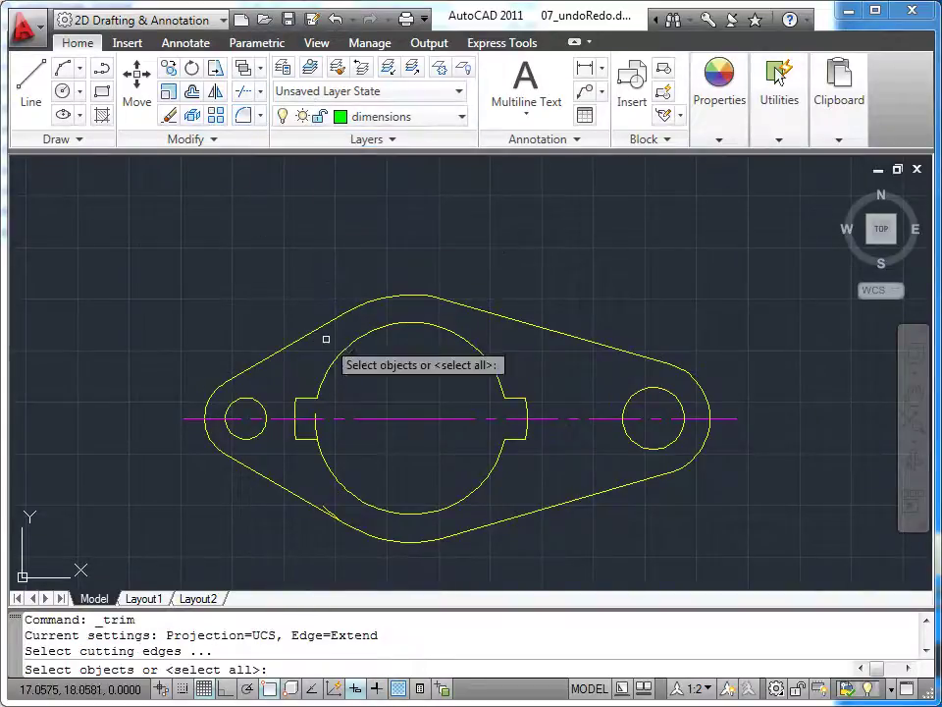
Step: Trim the leftover arc piece beside the left notch using the lower-left and notch edges
{"action": "left_click", "coordinate": [277, 482]}
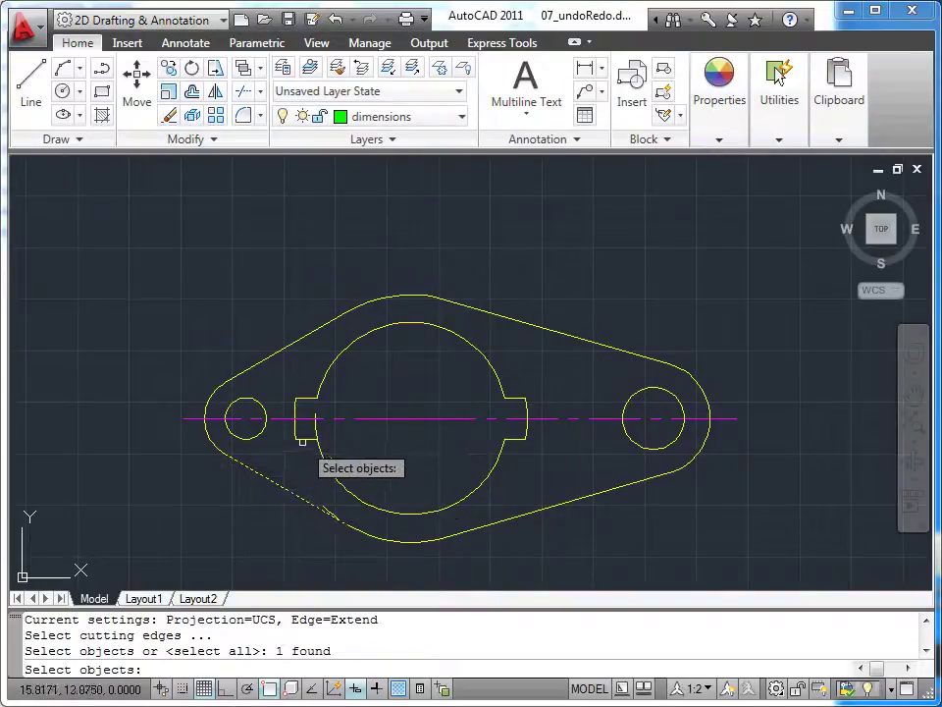
{"action": "left_click", "coordinate": [305, 439]}
{"action": "key", "text": "Return"}
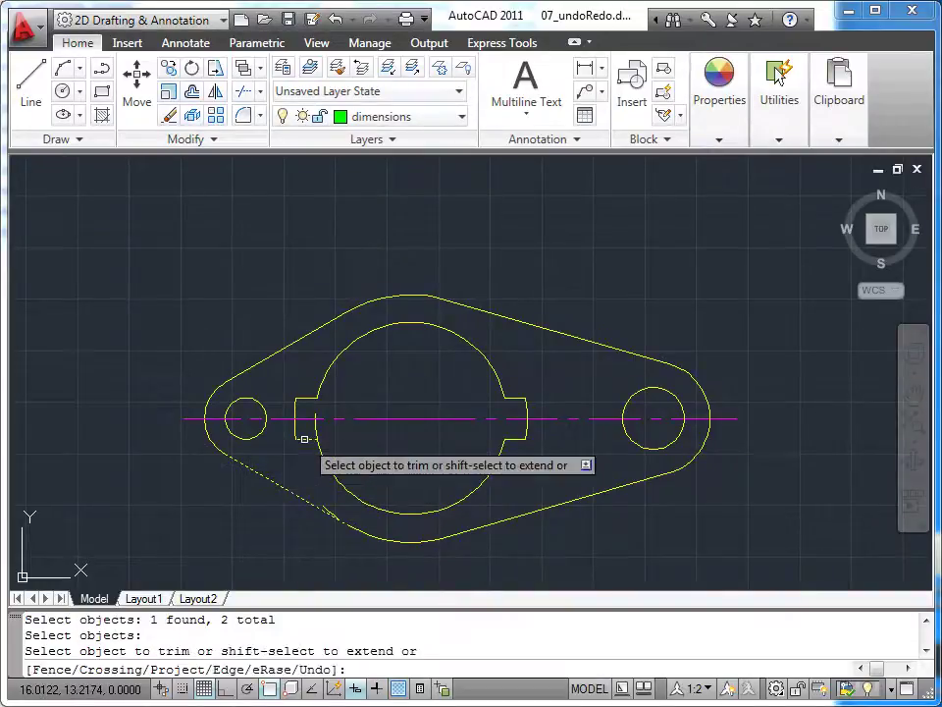
{"action": "left_click", "coordinate": [314, 427]}
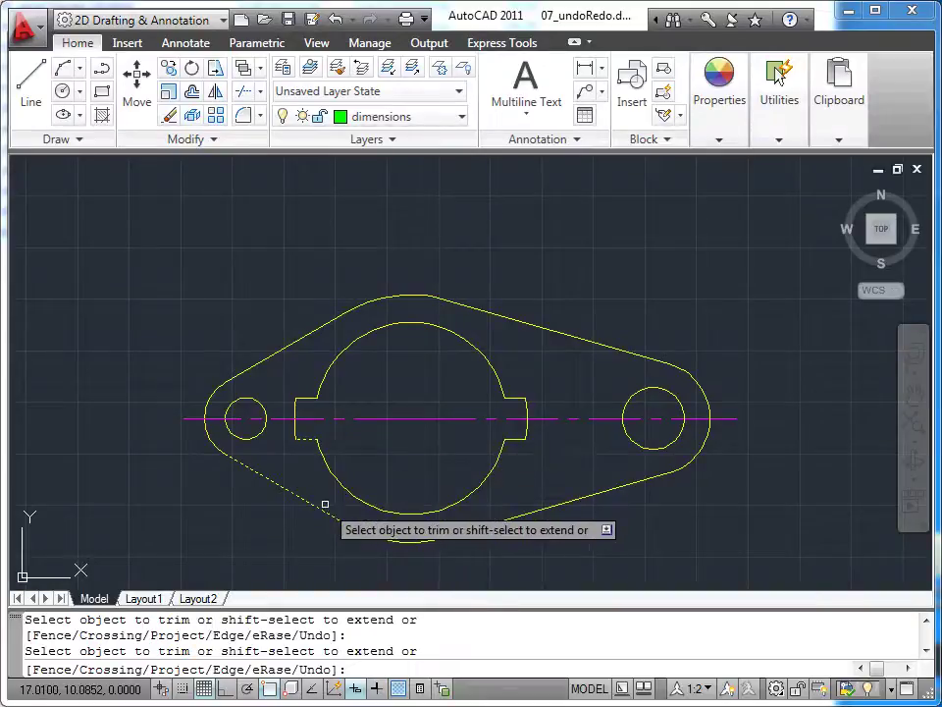
{"action": "key", "text": "Escape"}
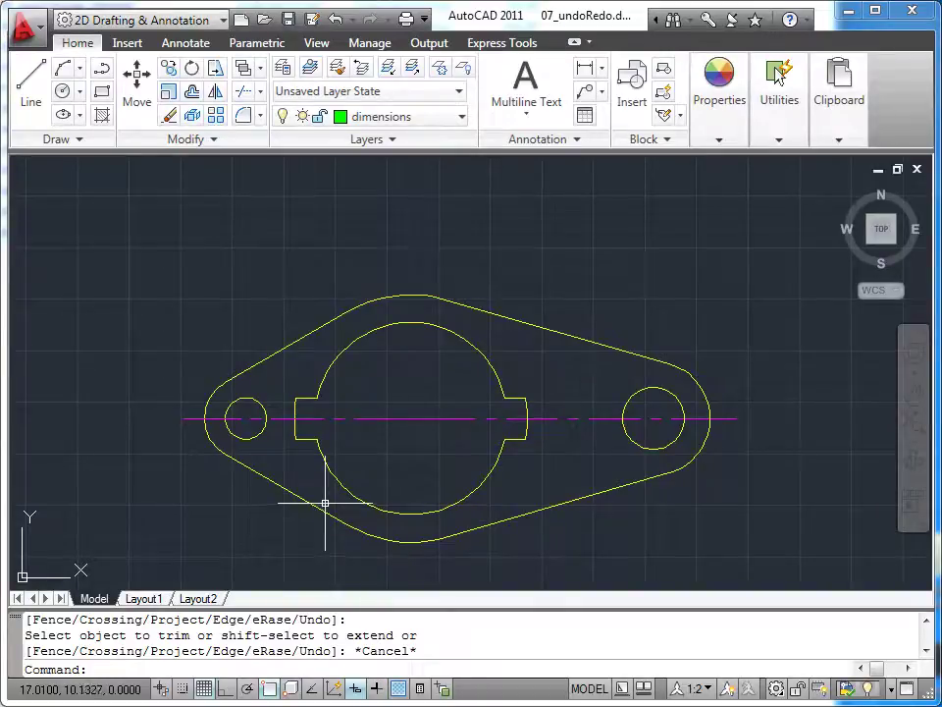
Step: Open the undo history list with Trim, Extend, Erase and Rotate marked for undoing
{"action": "left_click", "coordinate": [352, 19]}
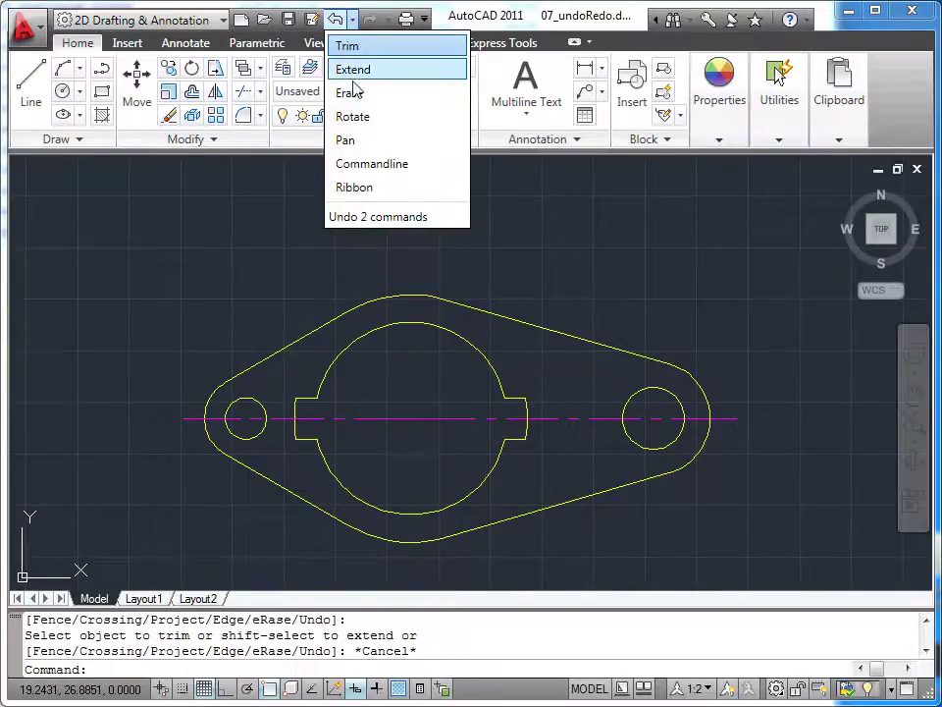
{"action": "left_click", "coordinate": [357, 21]}
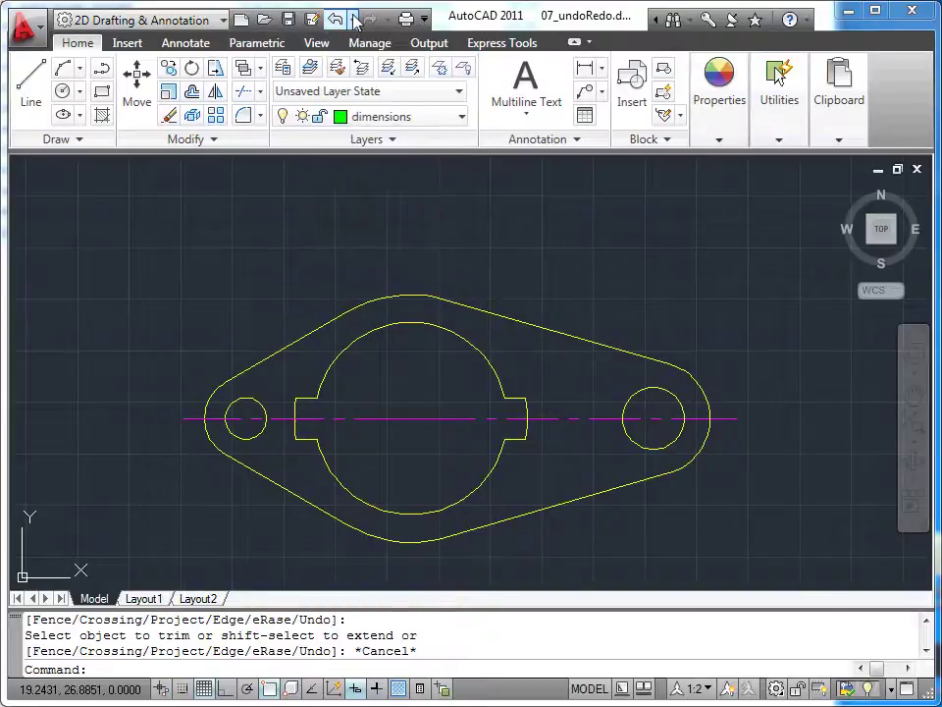
{"action": "left_click", "coordinate": [353, 21]}
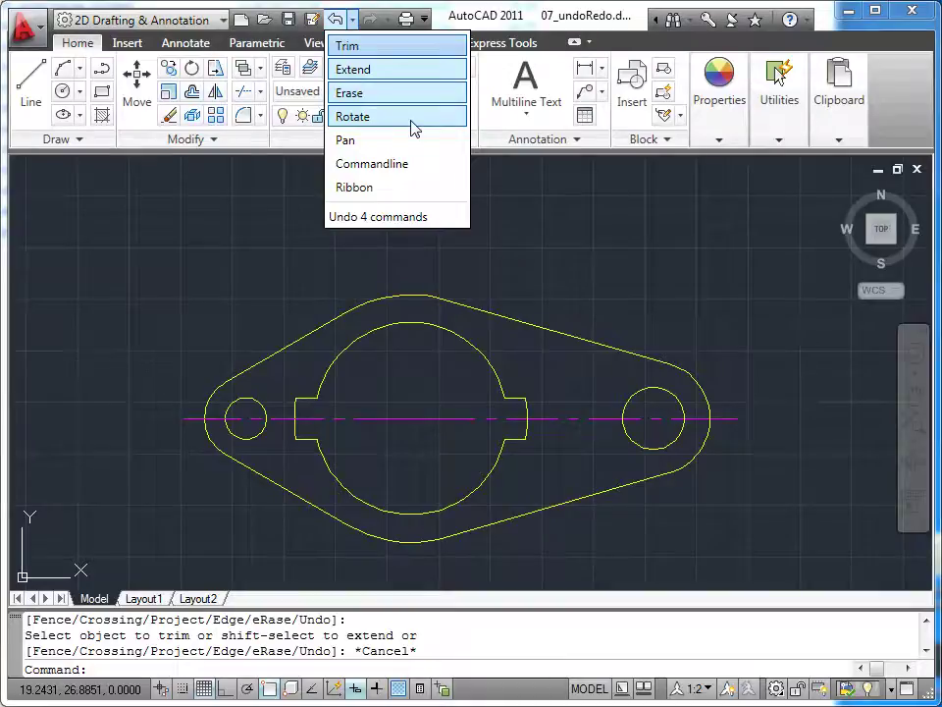
{"action": "left_click", "coordinate": [412, 129]}
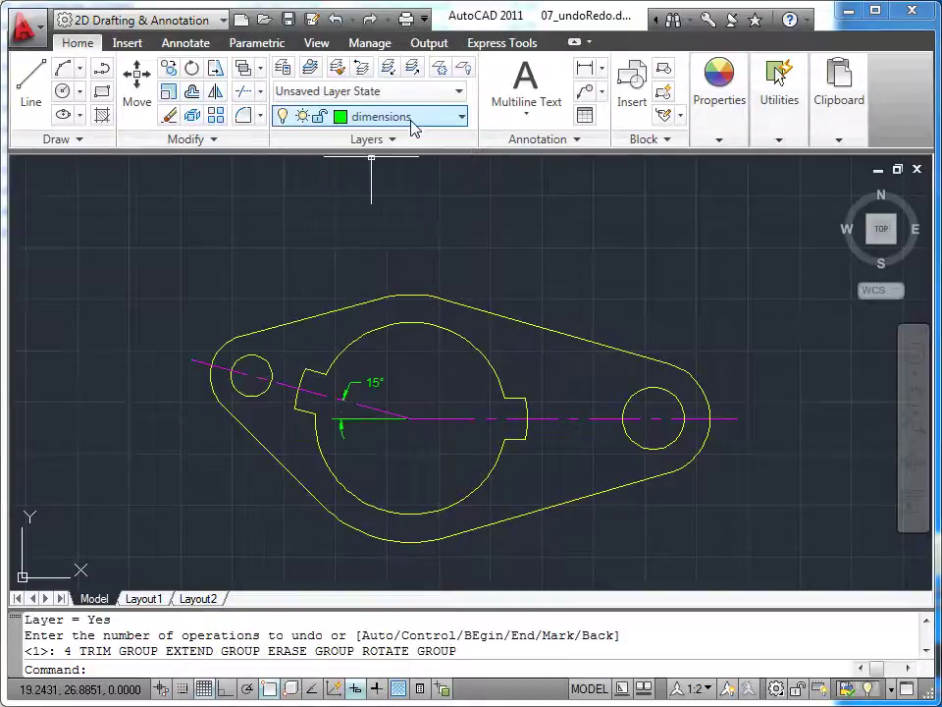